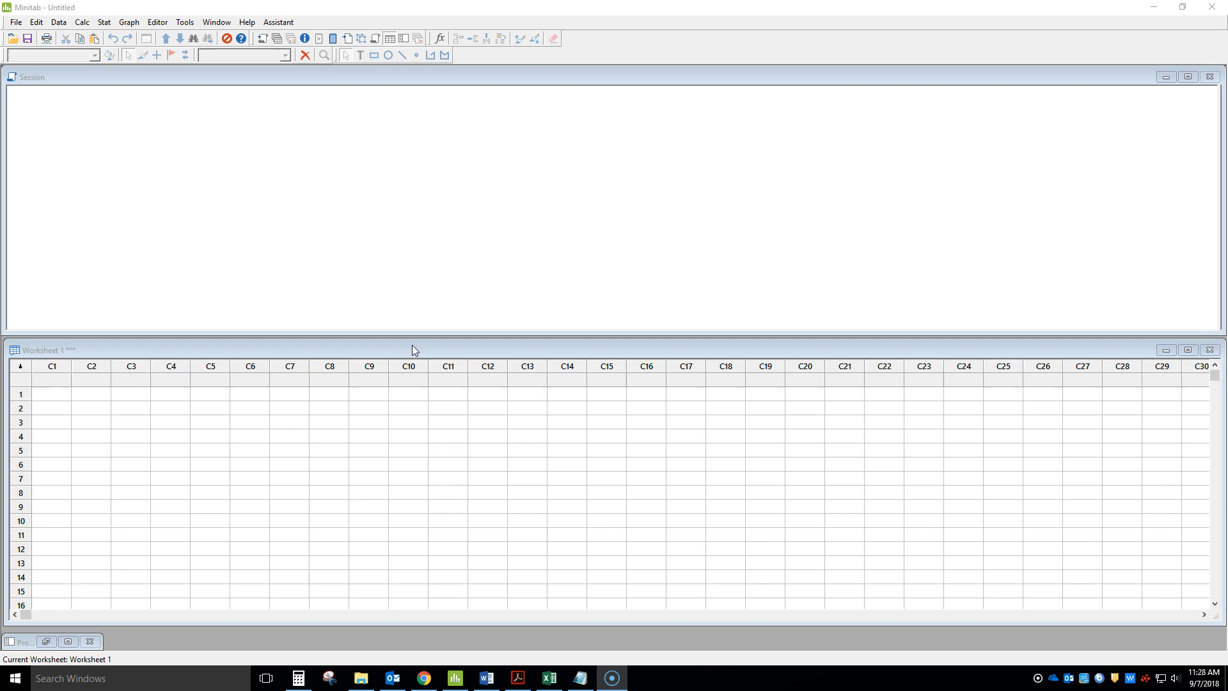
Paste the copied Temperature and Steam data with their headers into the worksheet, starting at the name cell of column C1.
click(634, 9)
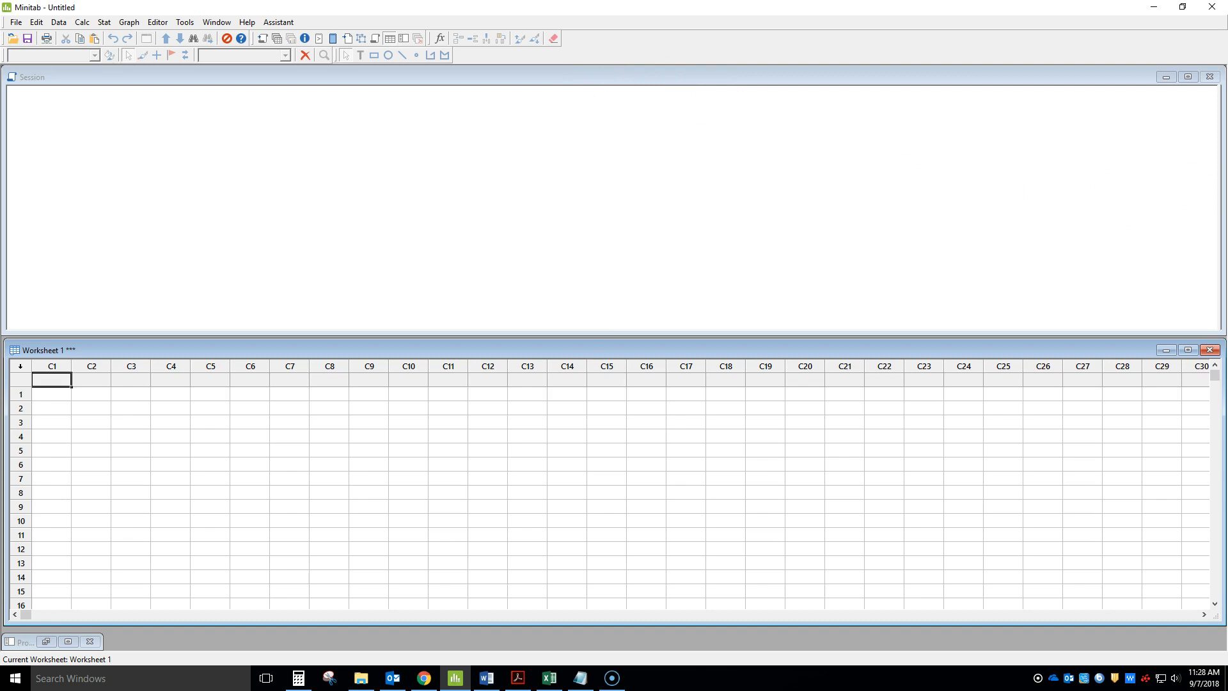
key(alt+Tab)
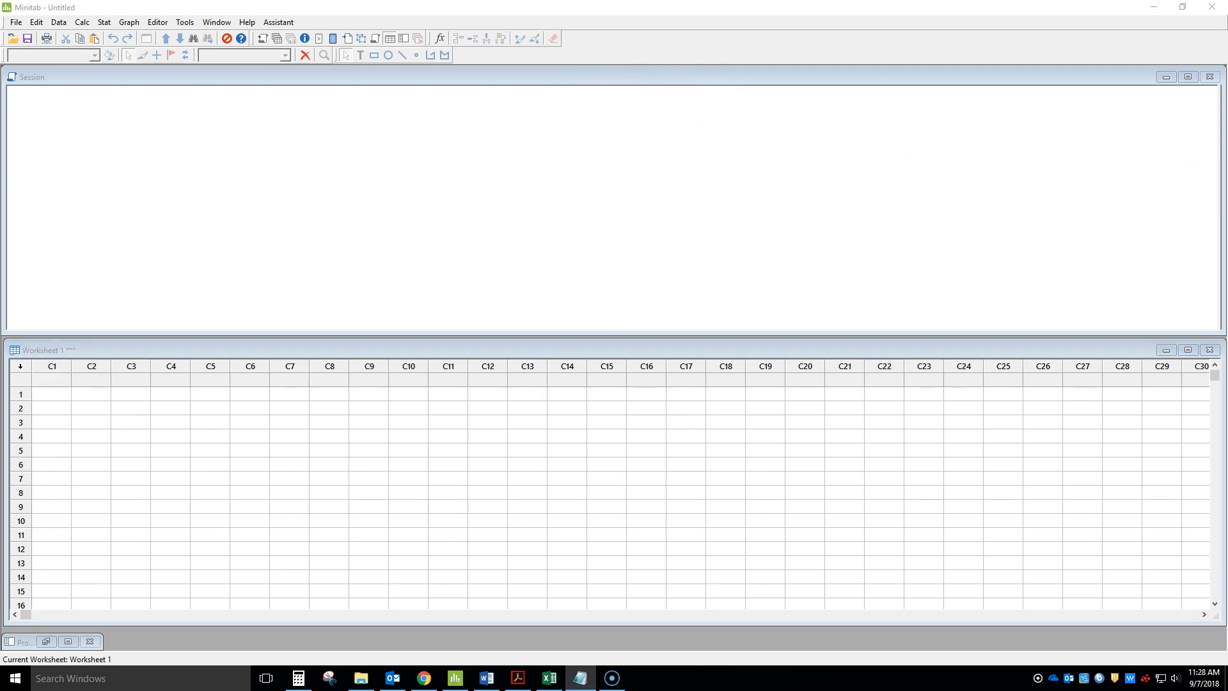
click(51, 386)
key(ctrl+v)
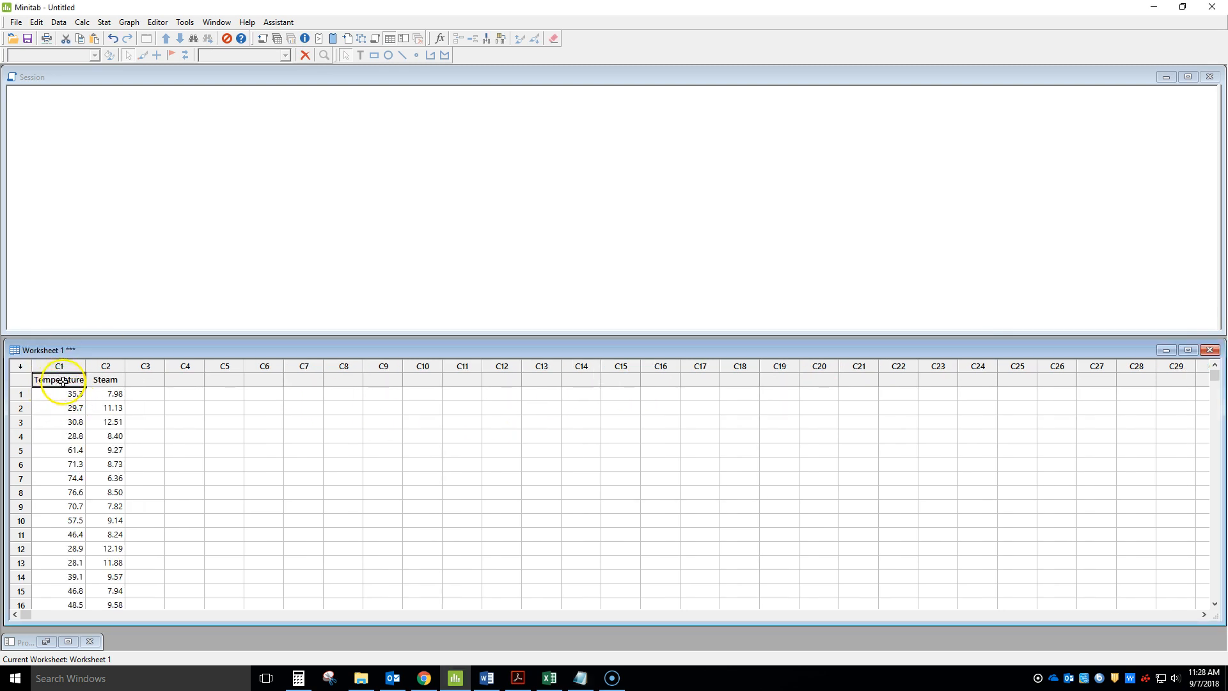
Look through the Temperature and Steam columns of the worksheet from the first to the last data row.
click(104, 380)
click(61, 380)
scroll(71, 452, down, 5)
scroll(67, 448, up, 5)
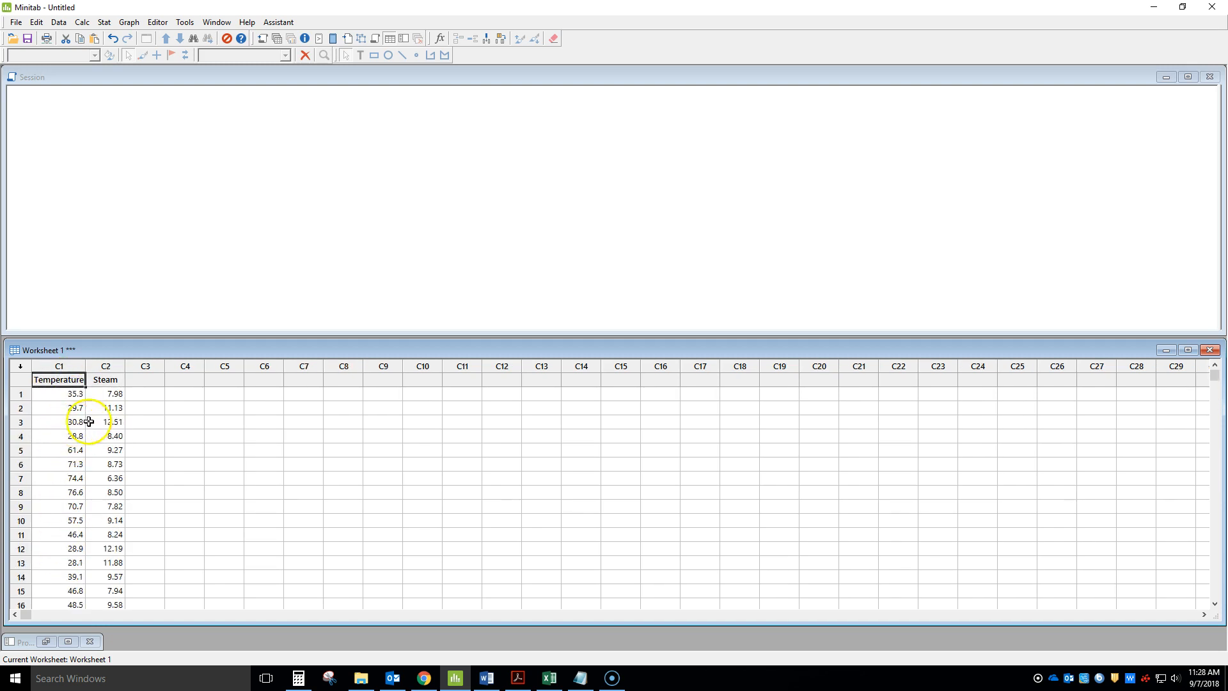
click(105, 380)
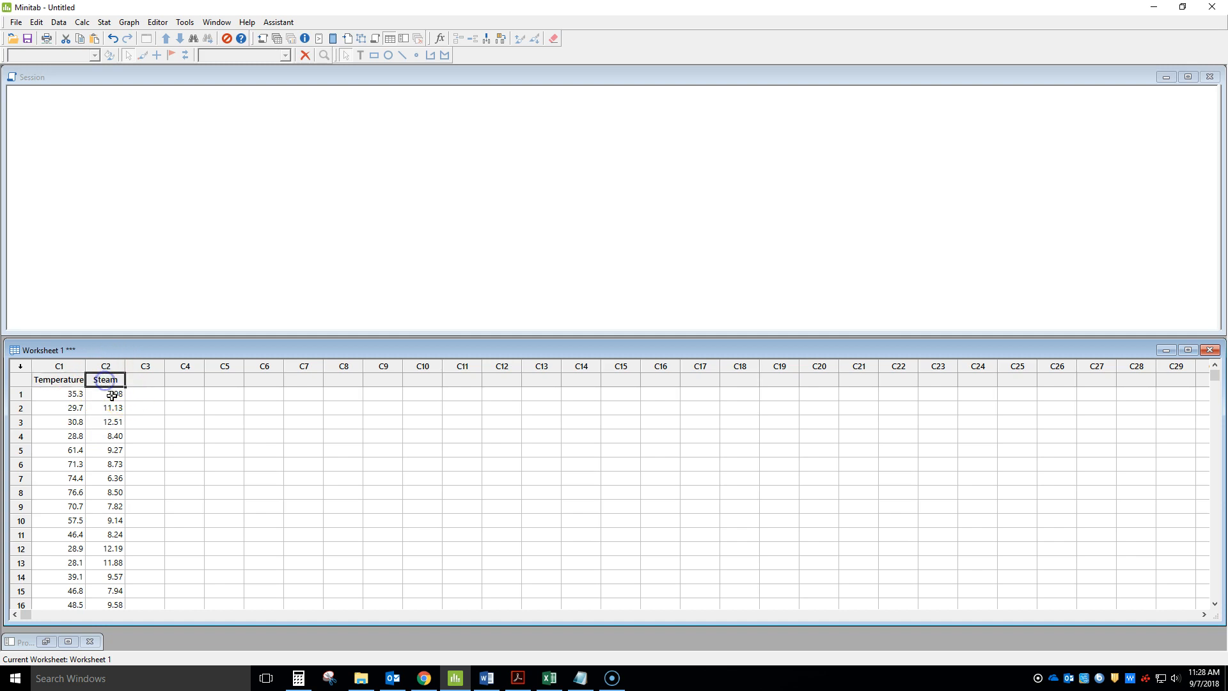
click(102, 395)
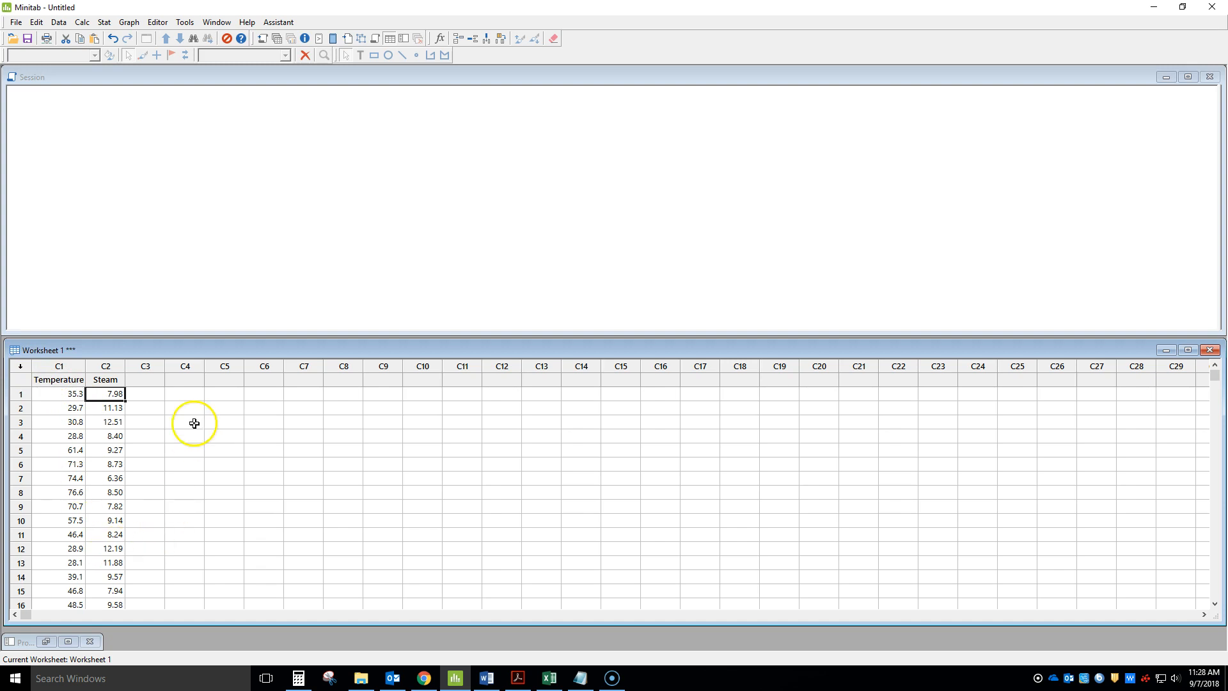
scroll(132, 389, down, 4)
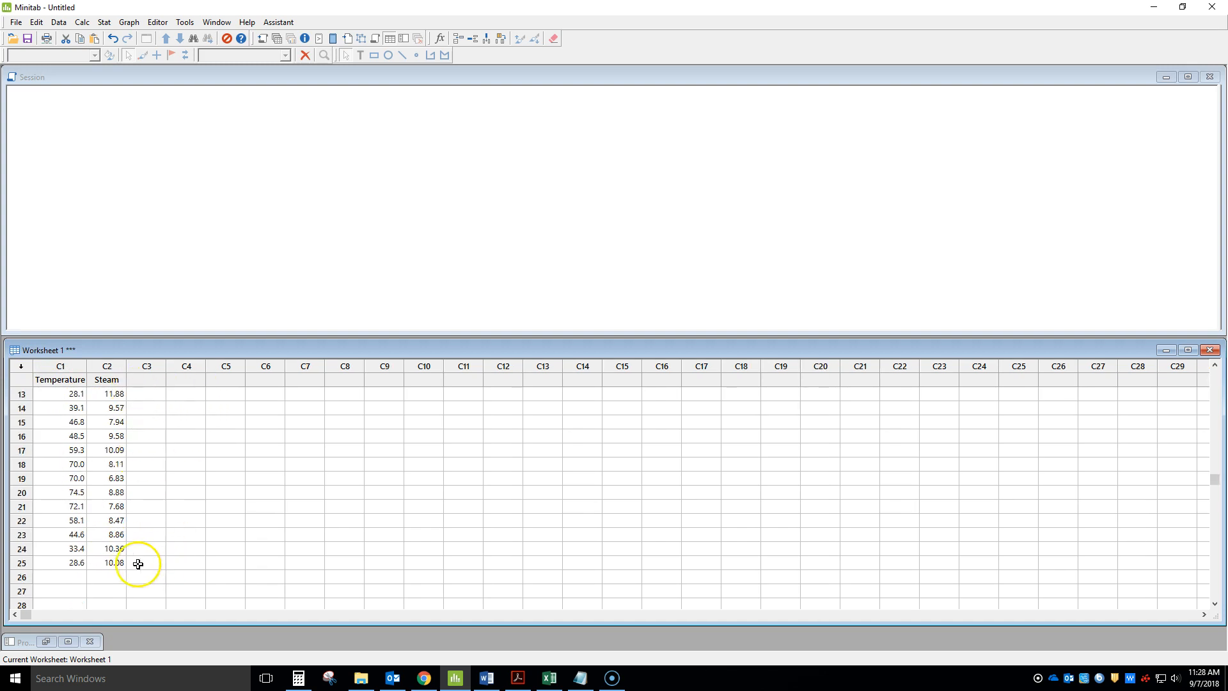
scroll(115, 495, up, 4)
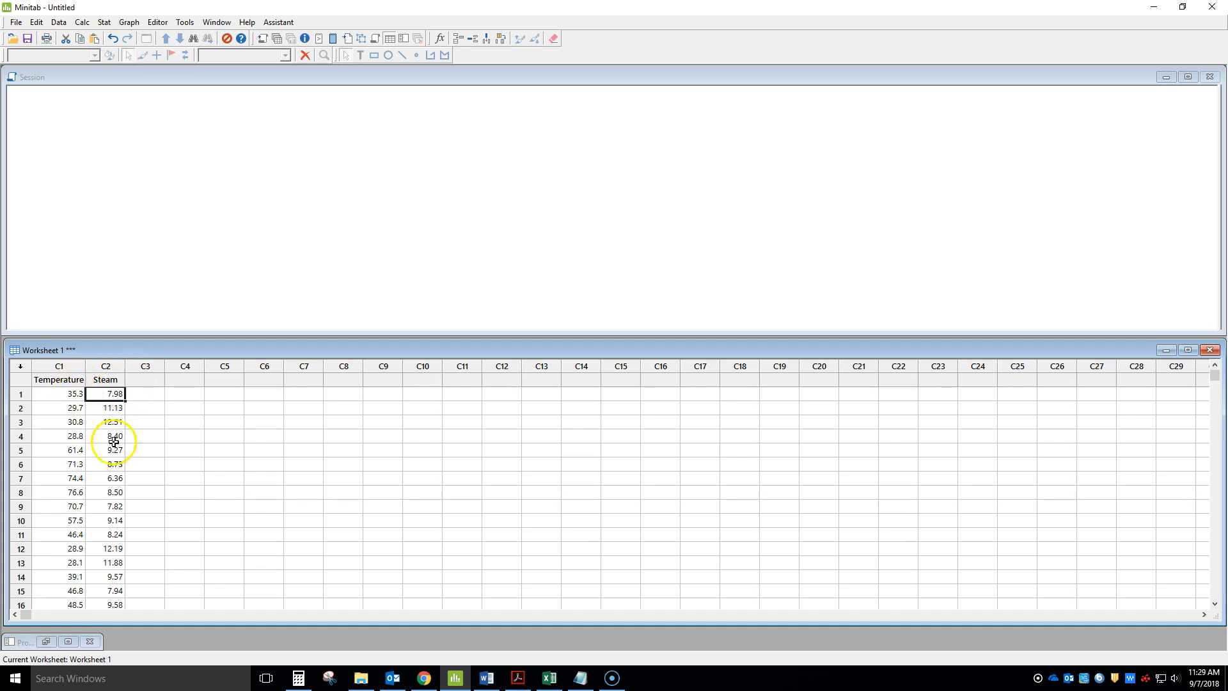
scroll(113, 507, down, 5)
click(113, 520)
scroll(109, 505, up, 5)
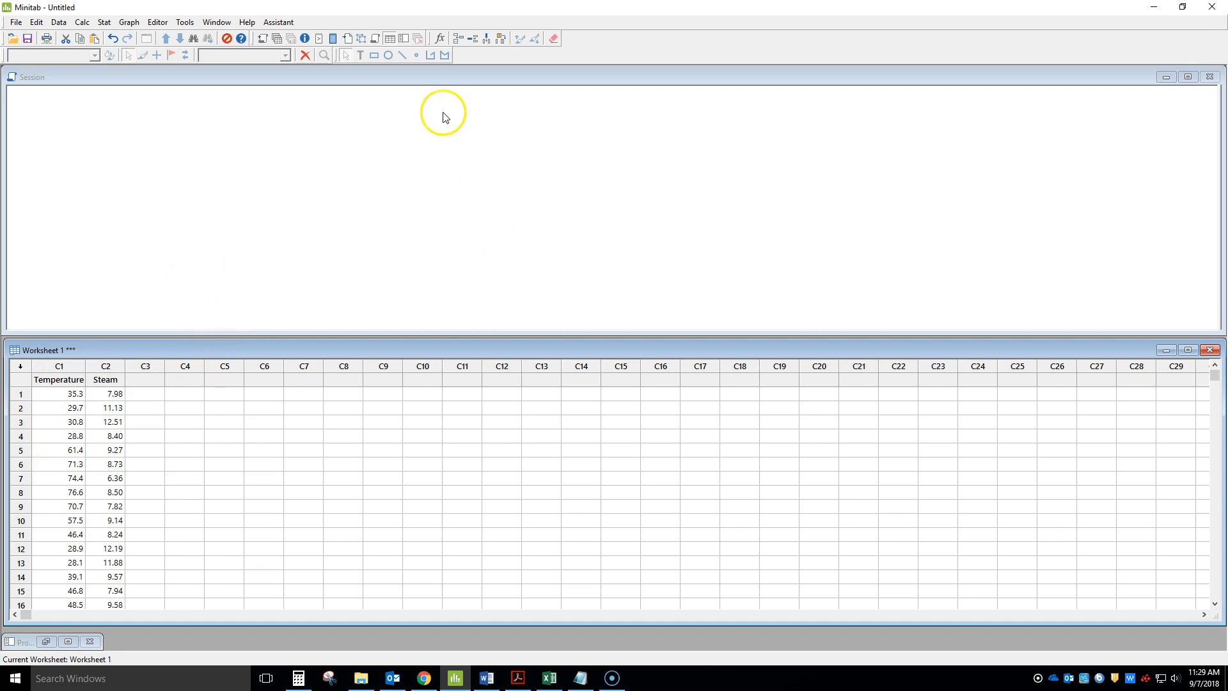
click(97, 396)
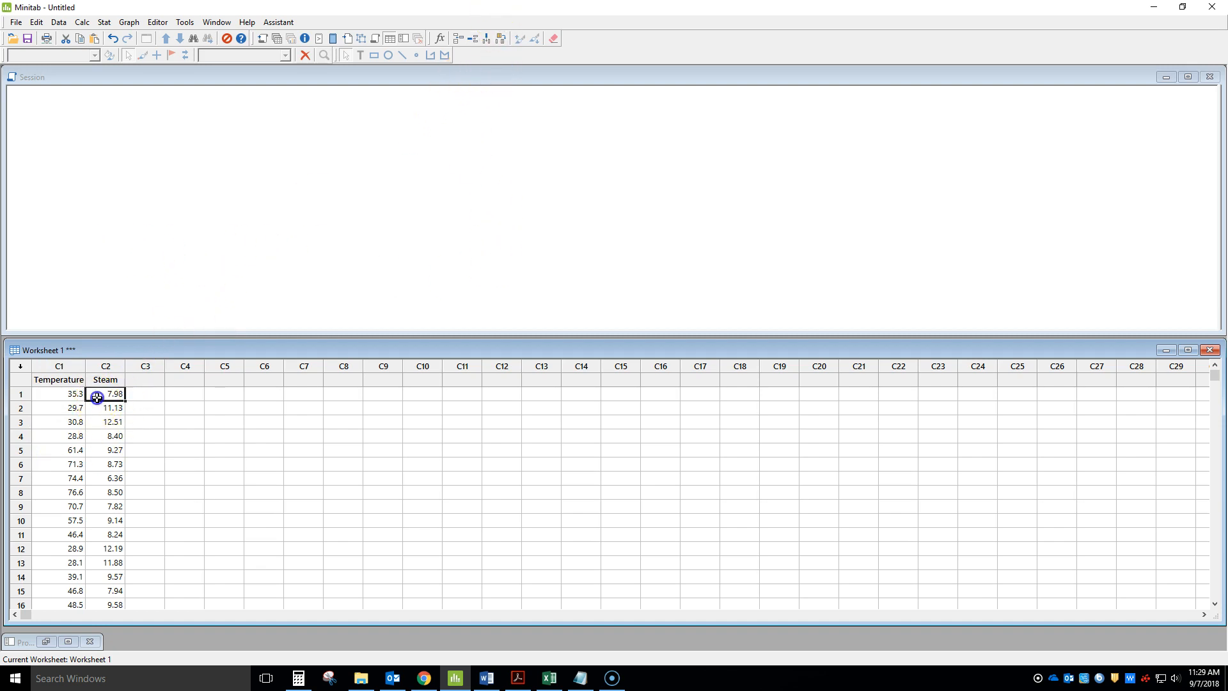
click(56, 394)
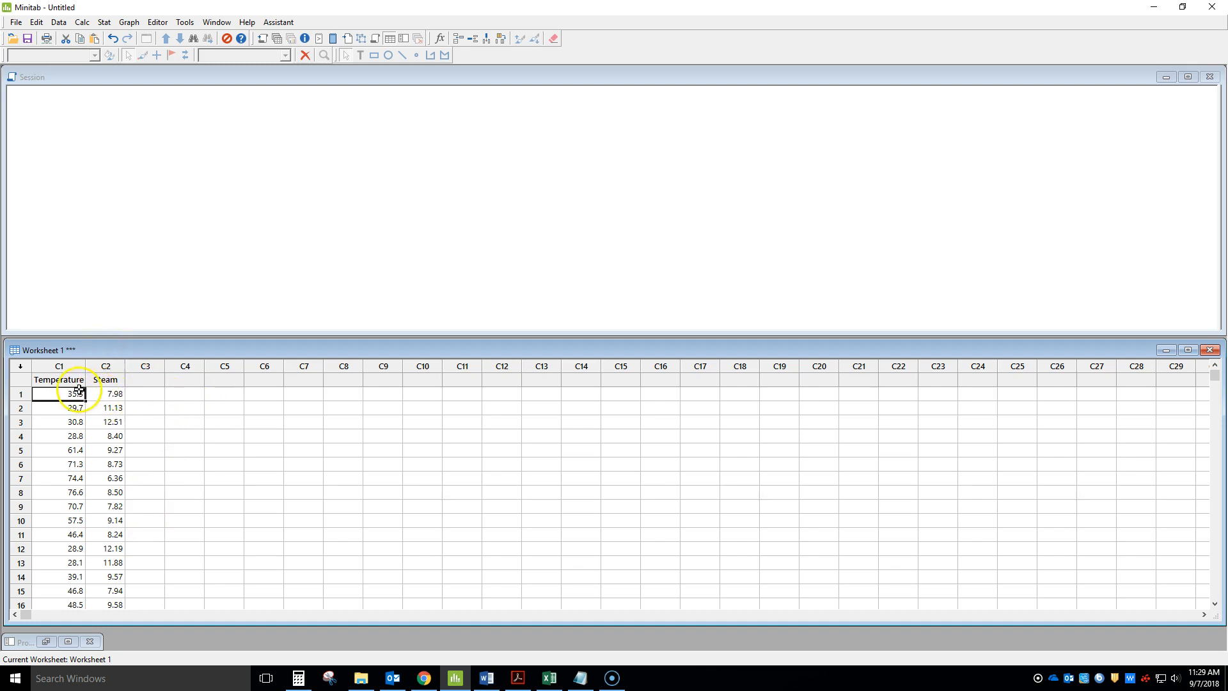
Start a Fitted Line Plot with Steam as the response and Temperature as the predictor.
click(104, 22)
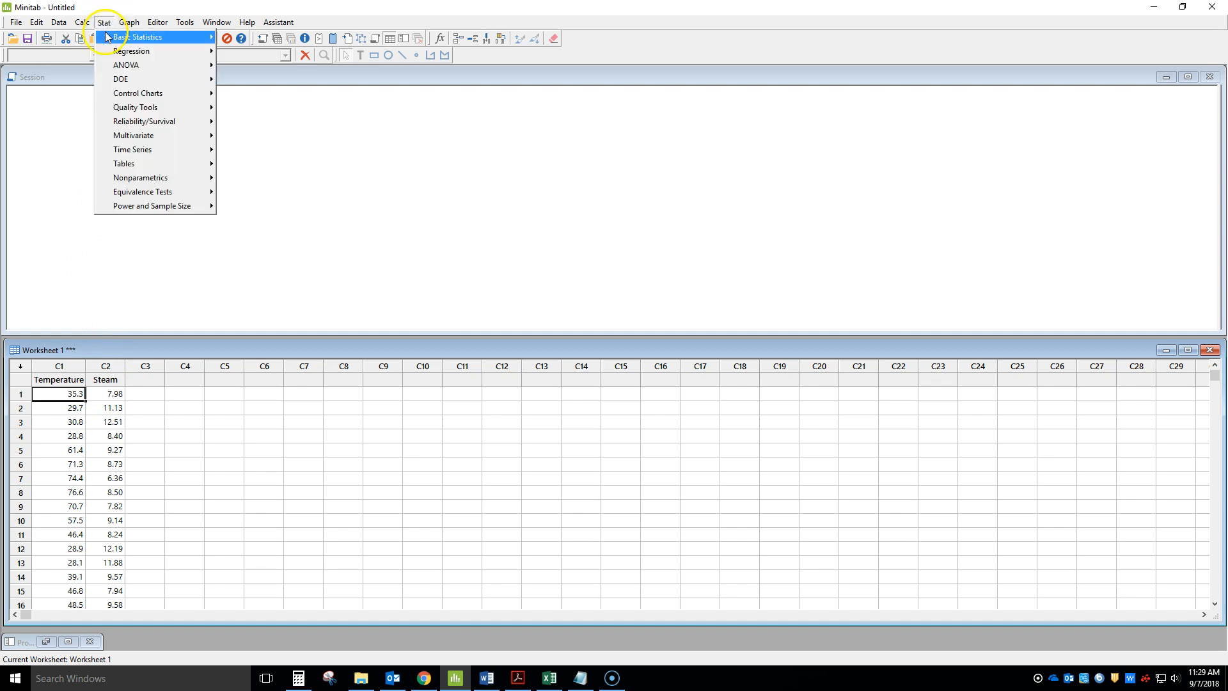
mouse_move(142, 56)
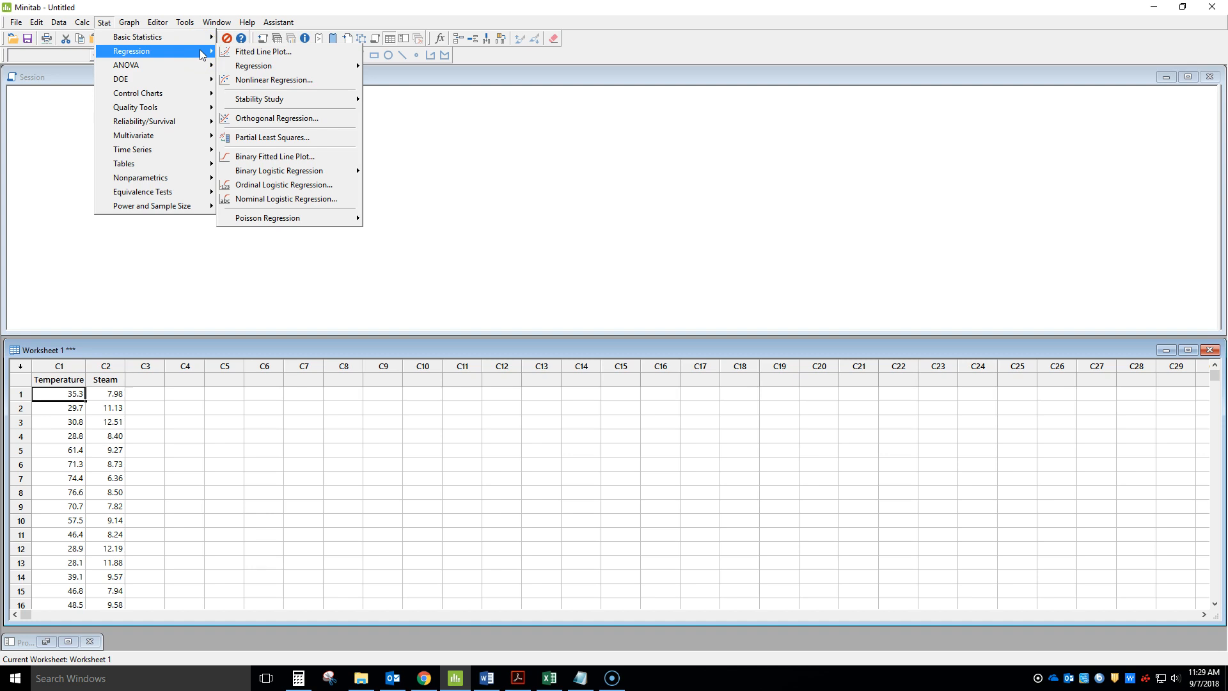
mouse_move(261, 67)
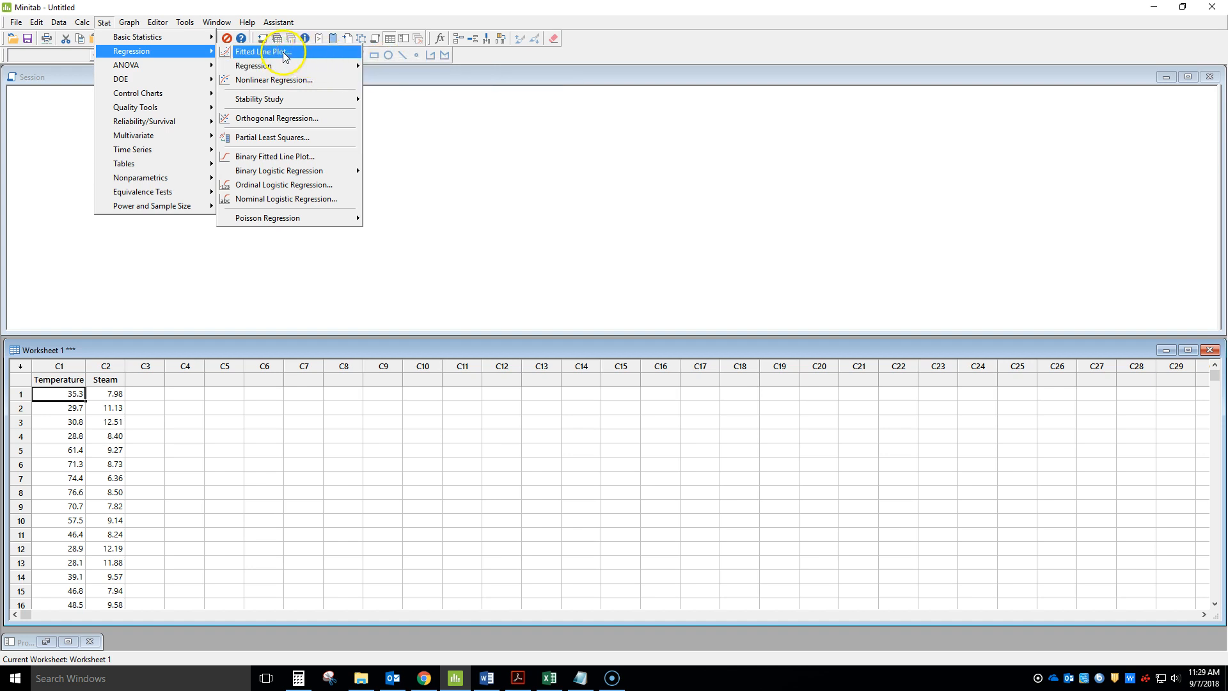
click(273, 51)
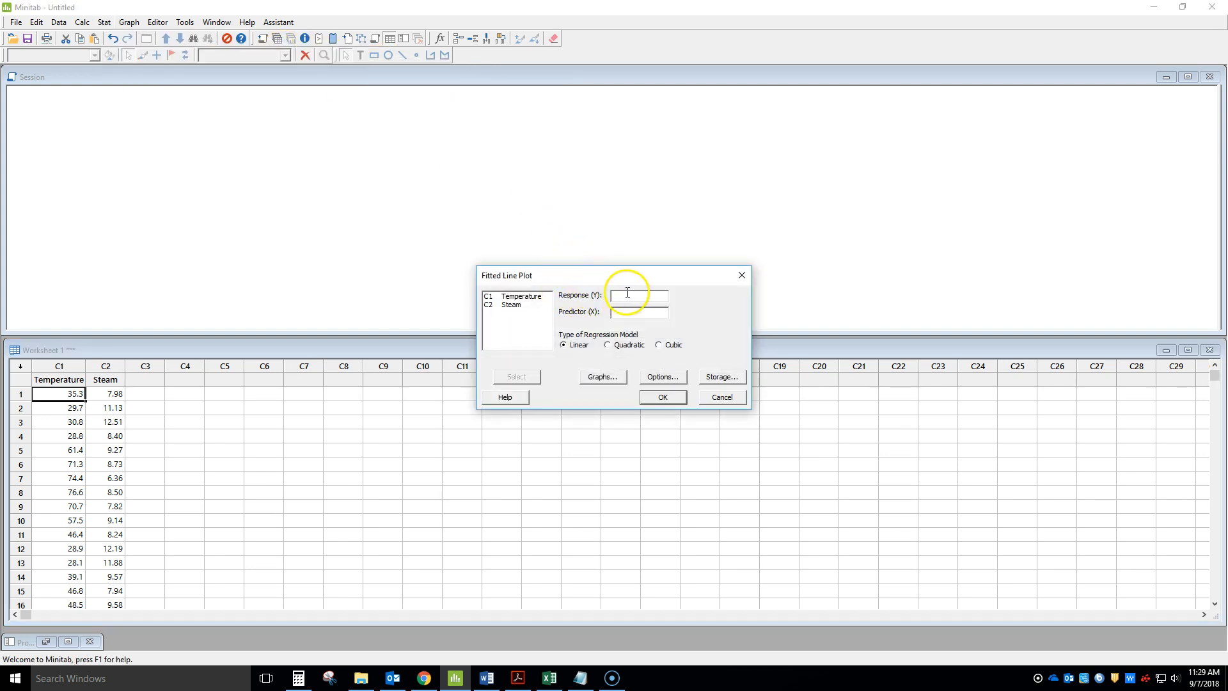
click(516, 306)
double_click(524, 298)
Enable display of the confidence and prediction intervals for the fitted line plot and generate it.
click(661, 376)
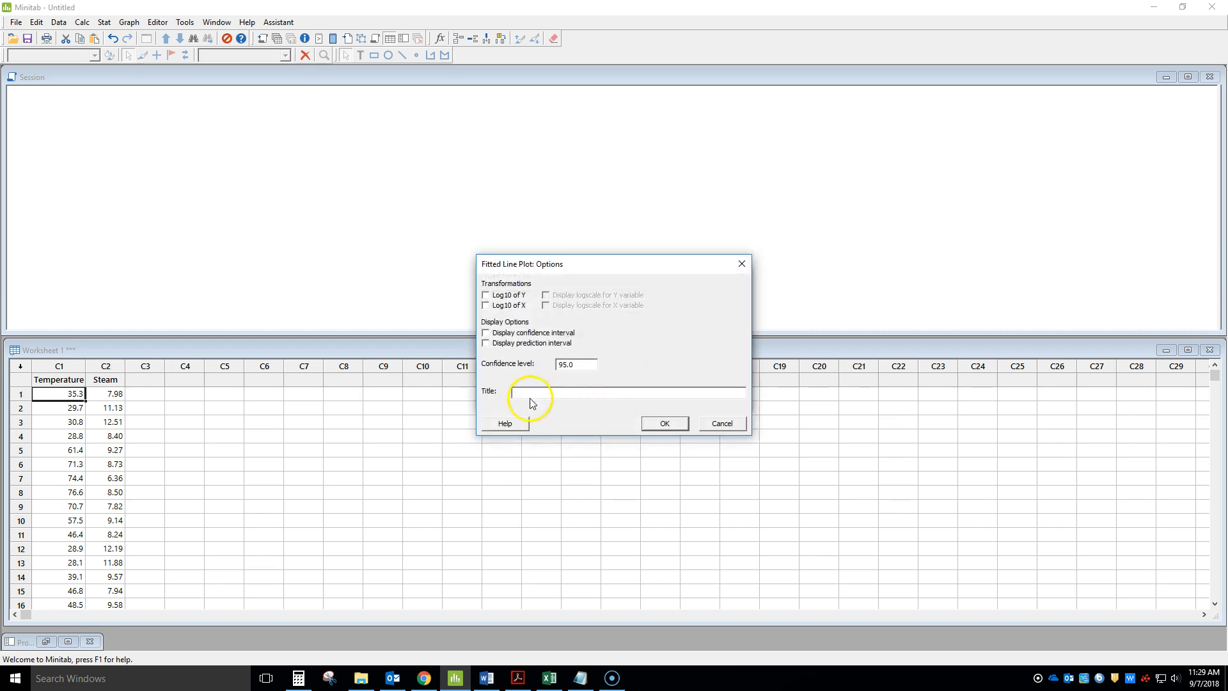
click(486, 333)
click(666, 423)
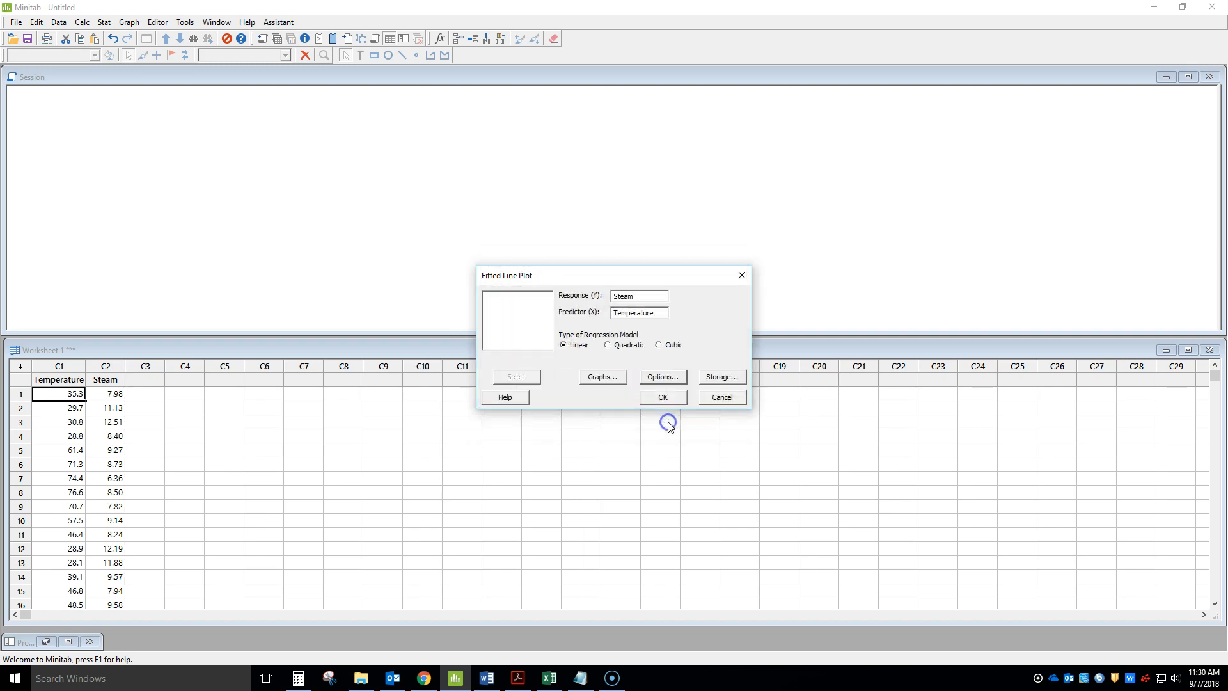
click(665, 398)
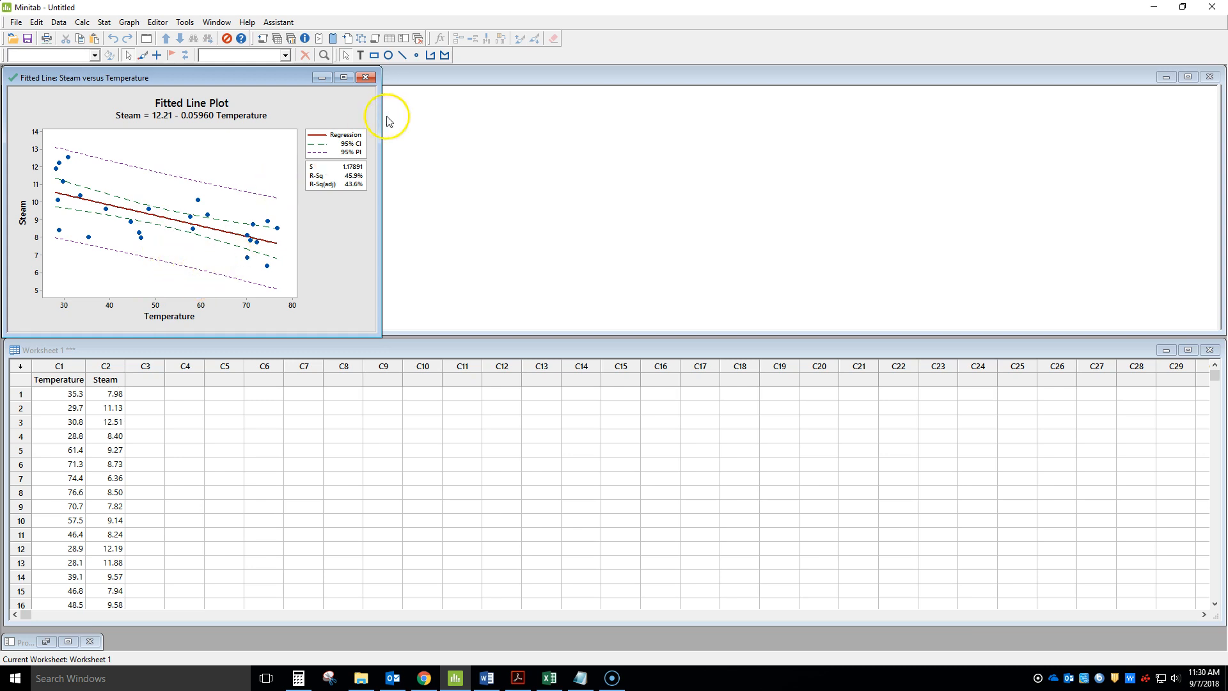
Arrange the Session window beside the fitted line plot so the regression output and the graph are visible together.
click(419, 78)
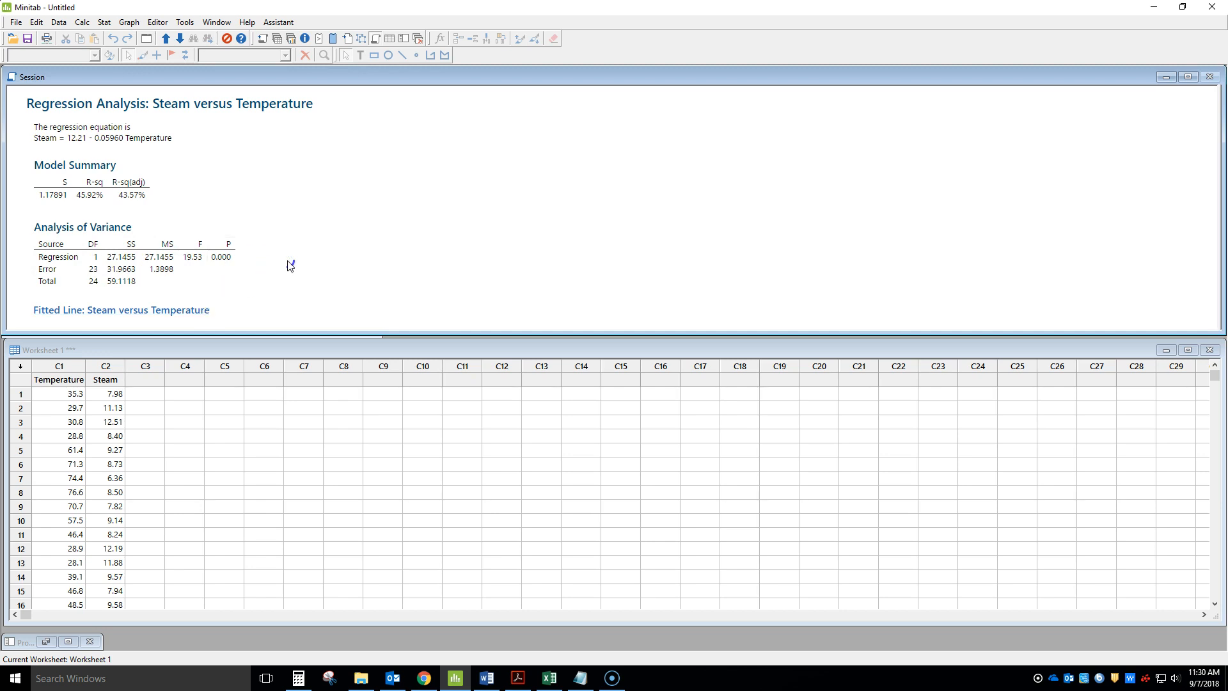
click(386, 79)
drag(267, 78, 279, 125)
click(237, 76)
click(402, 126)
click(403, 126)
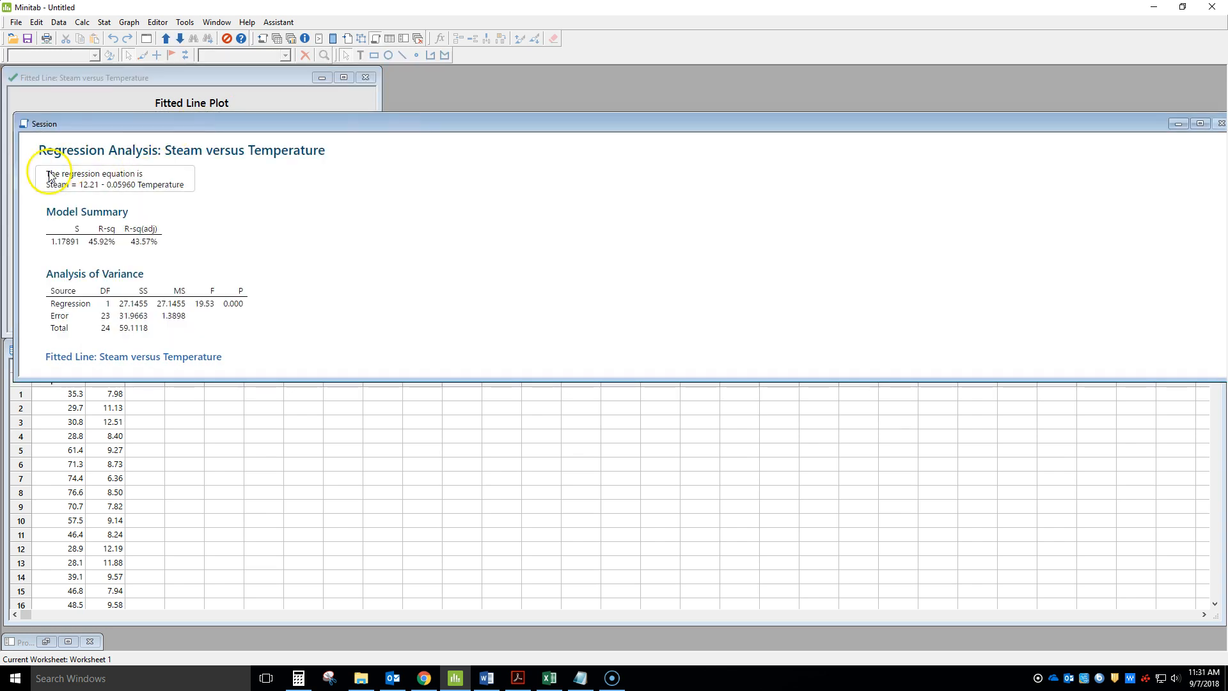
drag(15, 205, 384, 185)
drag(443, 126, 445, 80)
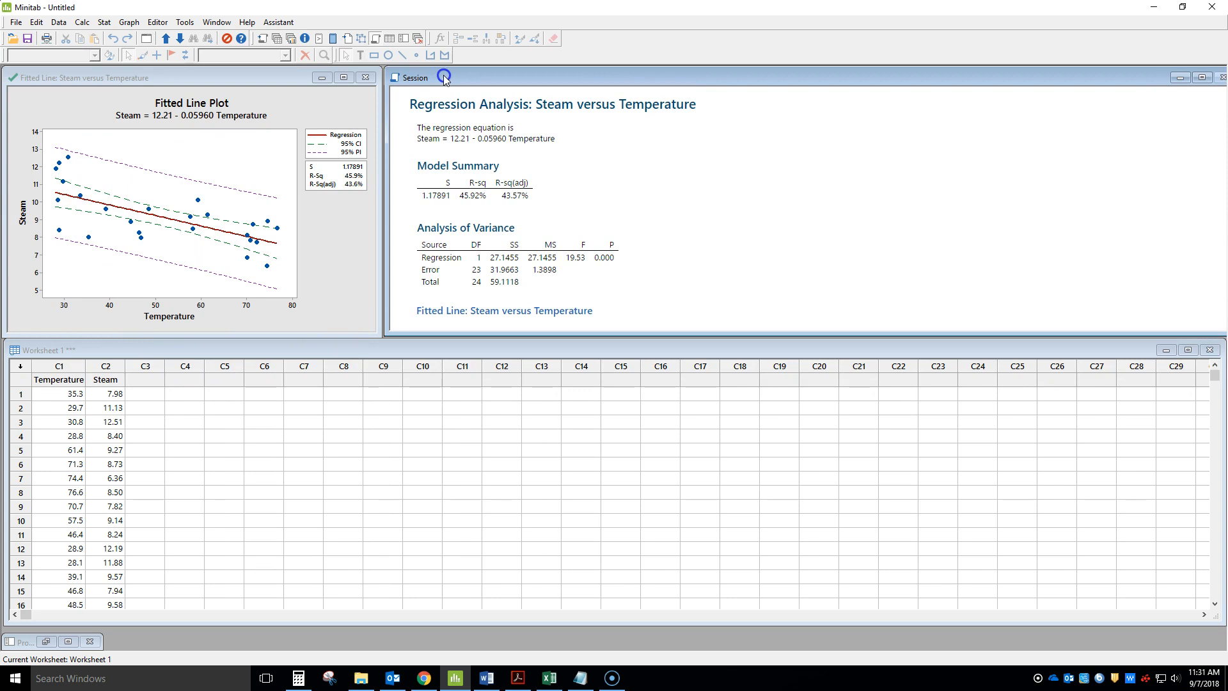
click(171, 78)
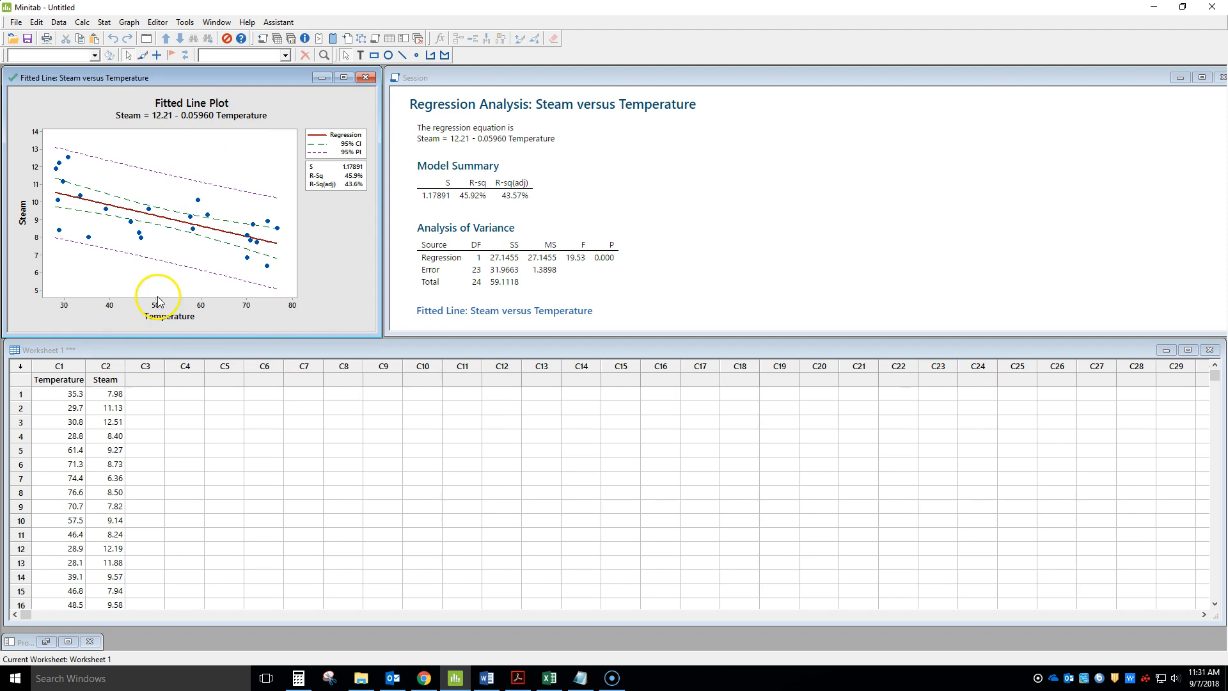
Set up Fit Regression Model with Steam as the response and Temperature as the continuous predictor.
click(104, 23)
mouse_move(135, 53)
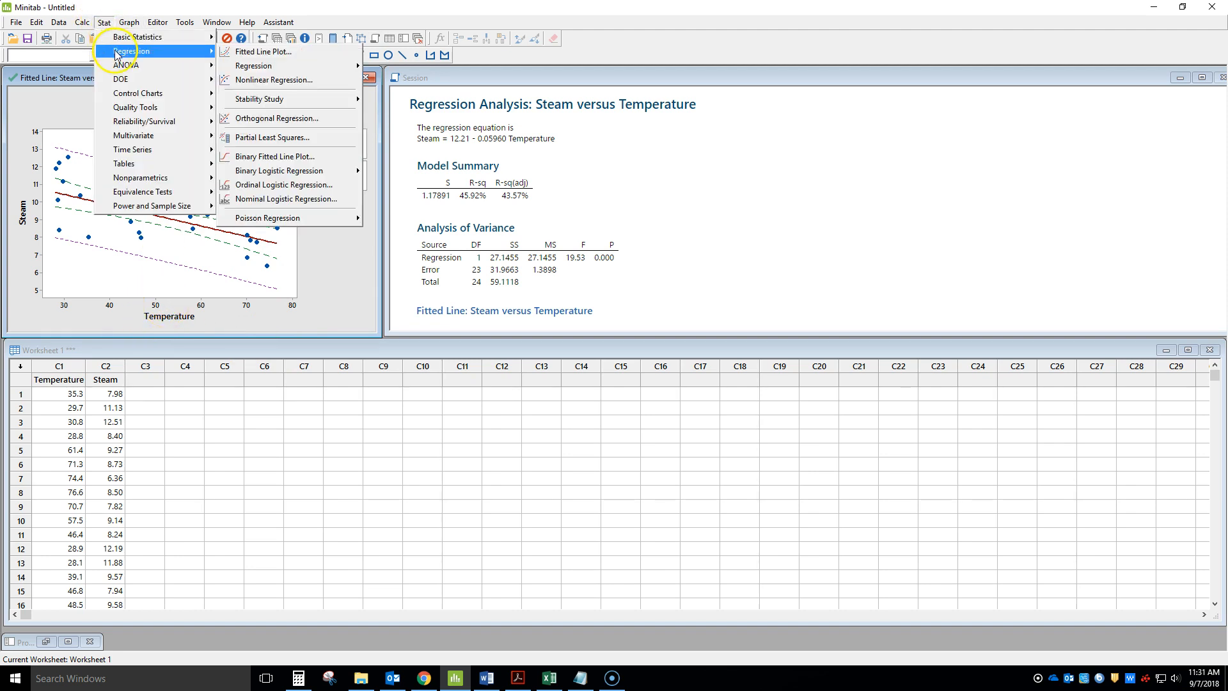
mouse_move(281, 66)
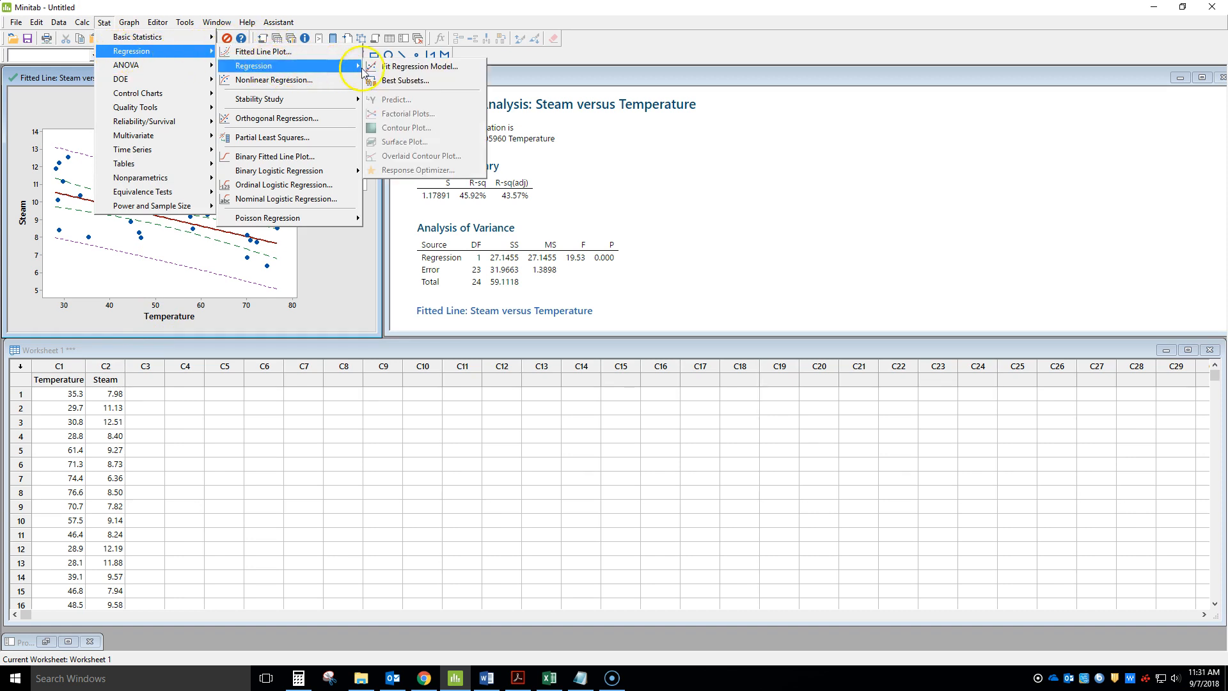
click(394, 68)
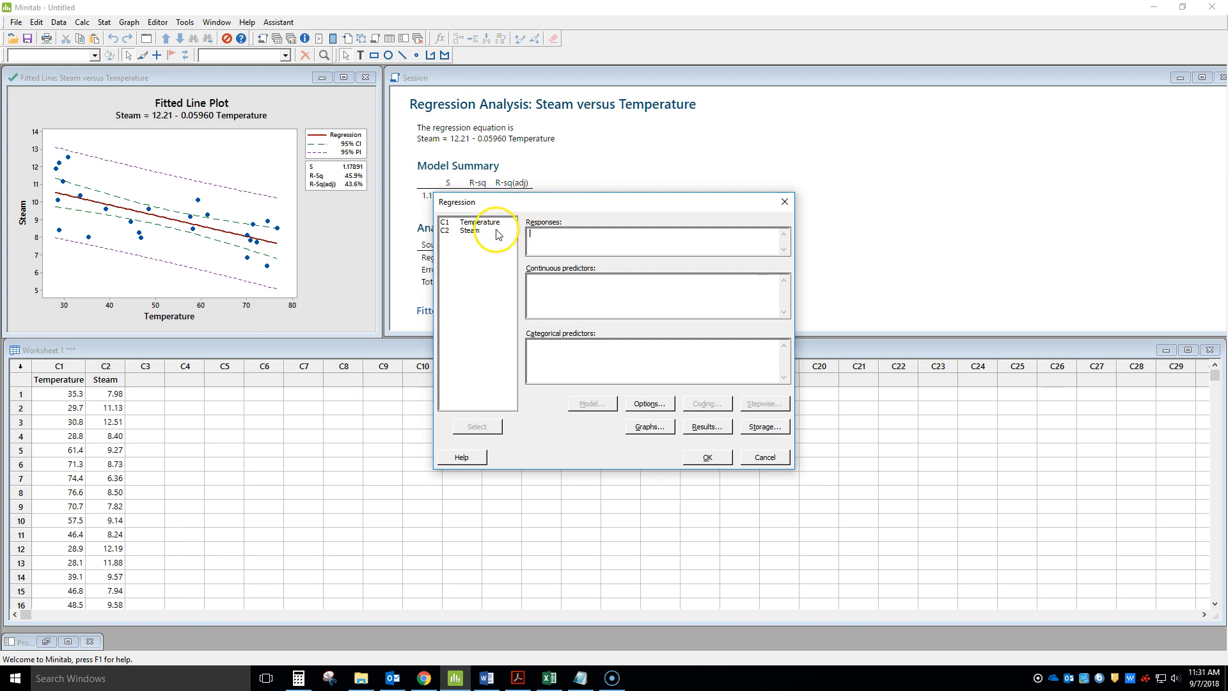
double_click(469, 230)
click(538, 281)
double_click(480, 222)
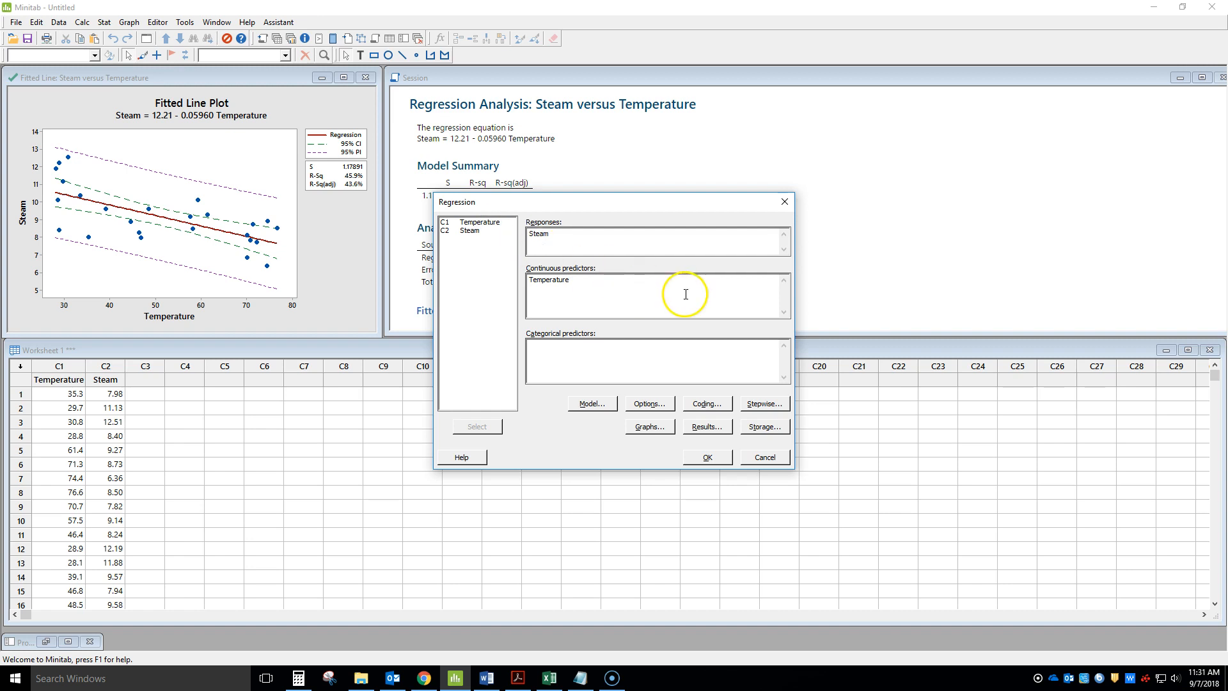
Check the regression options, run the model fit, and review the resulting analysis of variance, model summary and coefficients.
click(664, 406)
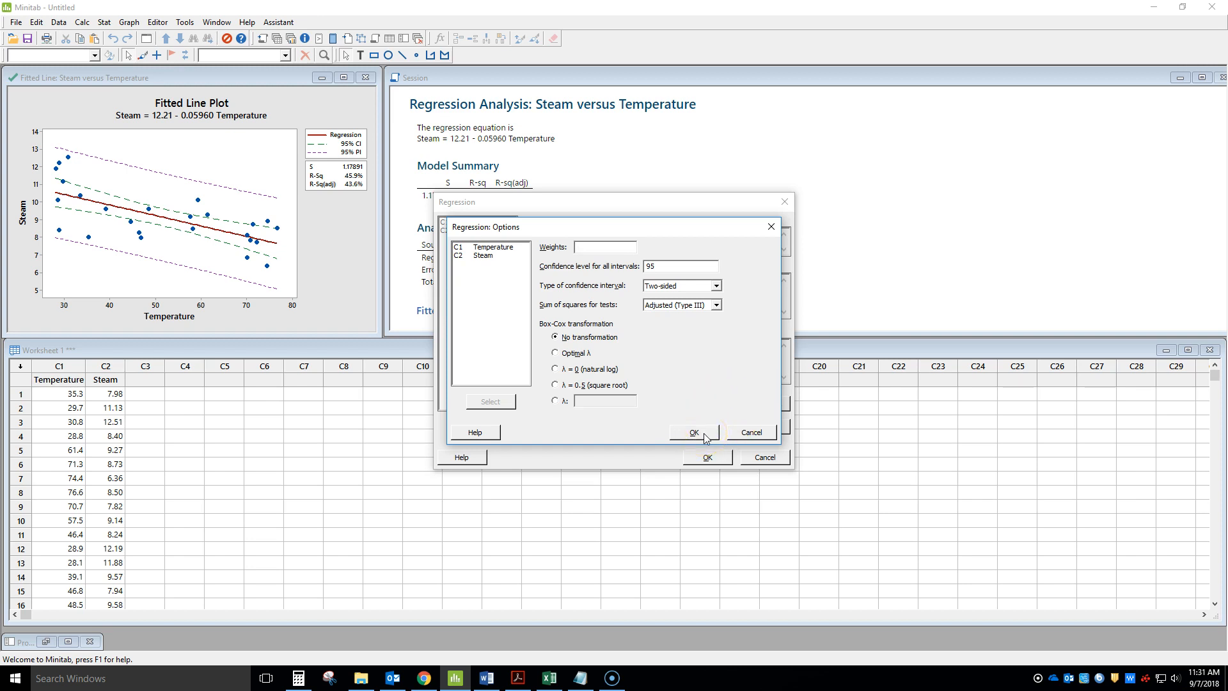
click(752, 432)
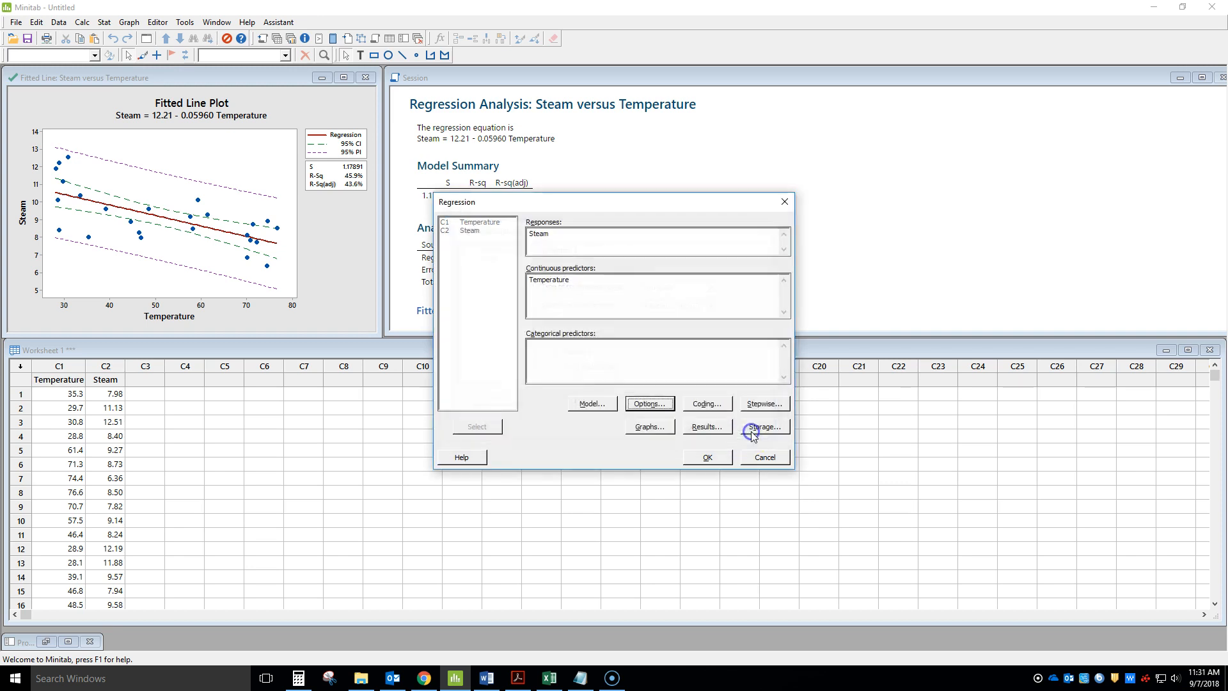
click(601, 232)
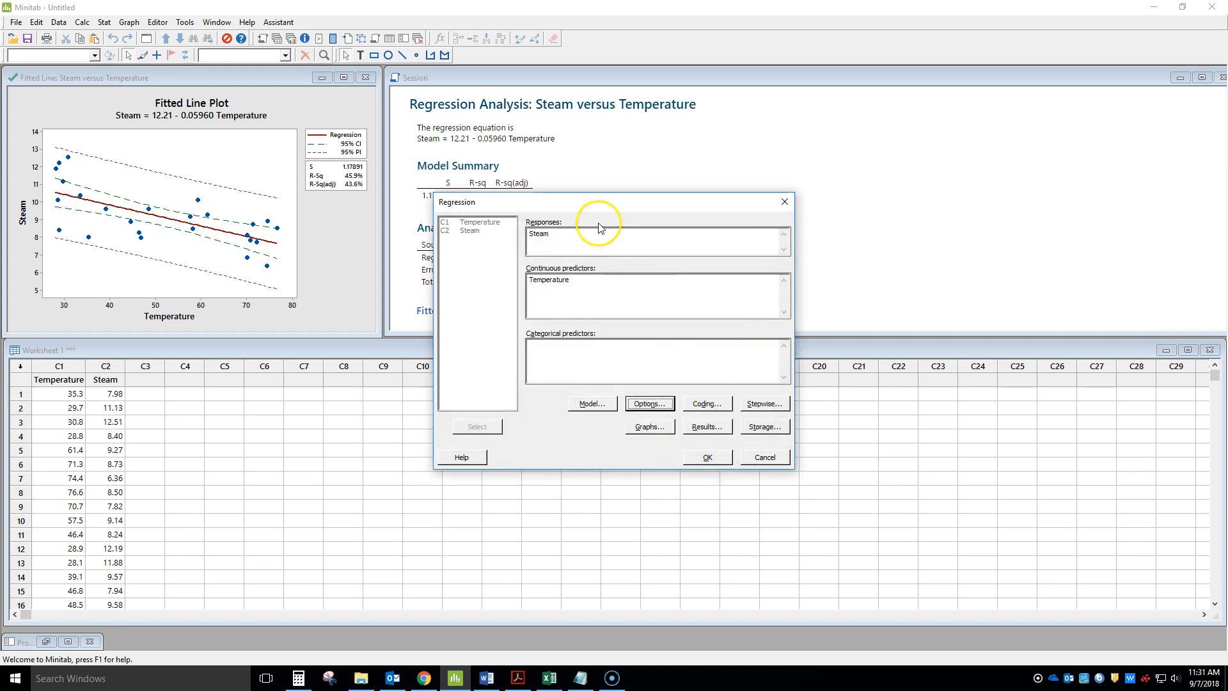
drag(596, 201, 576, 210)
click(696, 471)
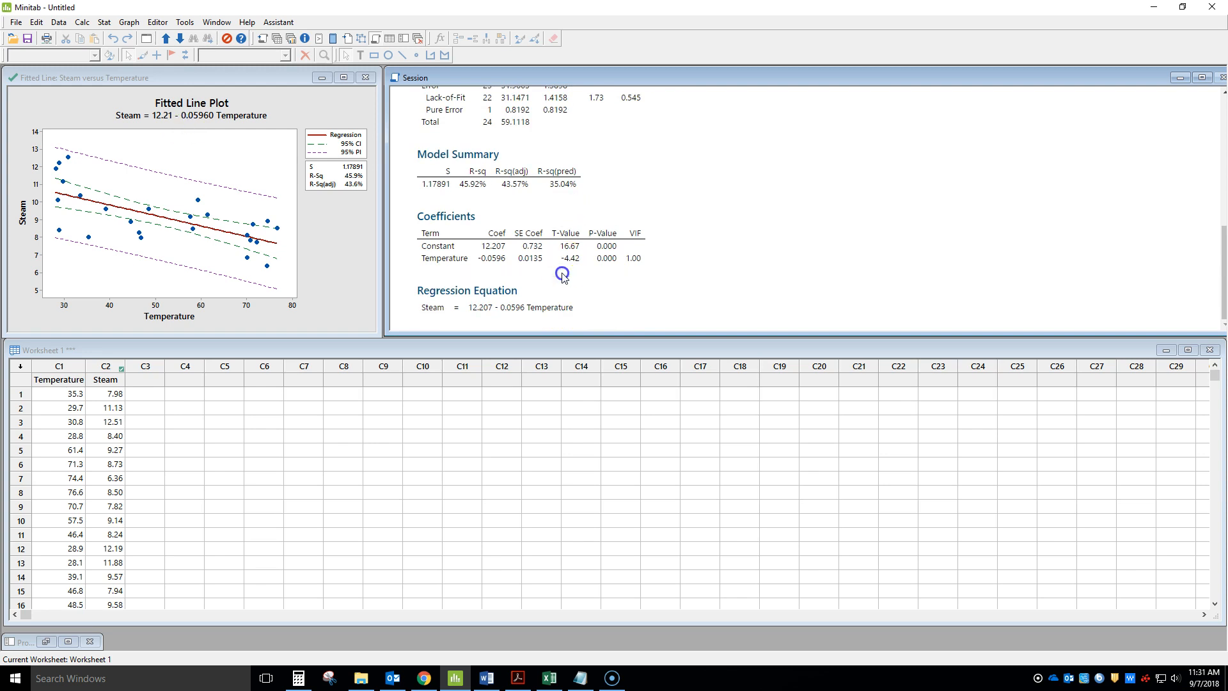
scroll(562, 268, up, 5)
scroll(562, 269, down, 4)
scroll(562, 268, up, 1)
scroll(614, 227, down, 2)
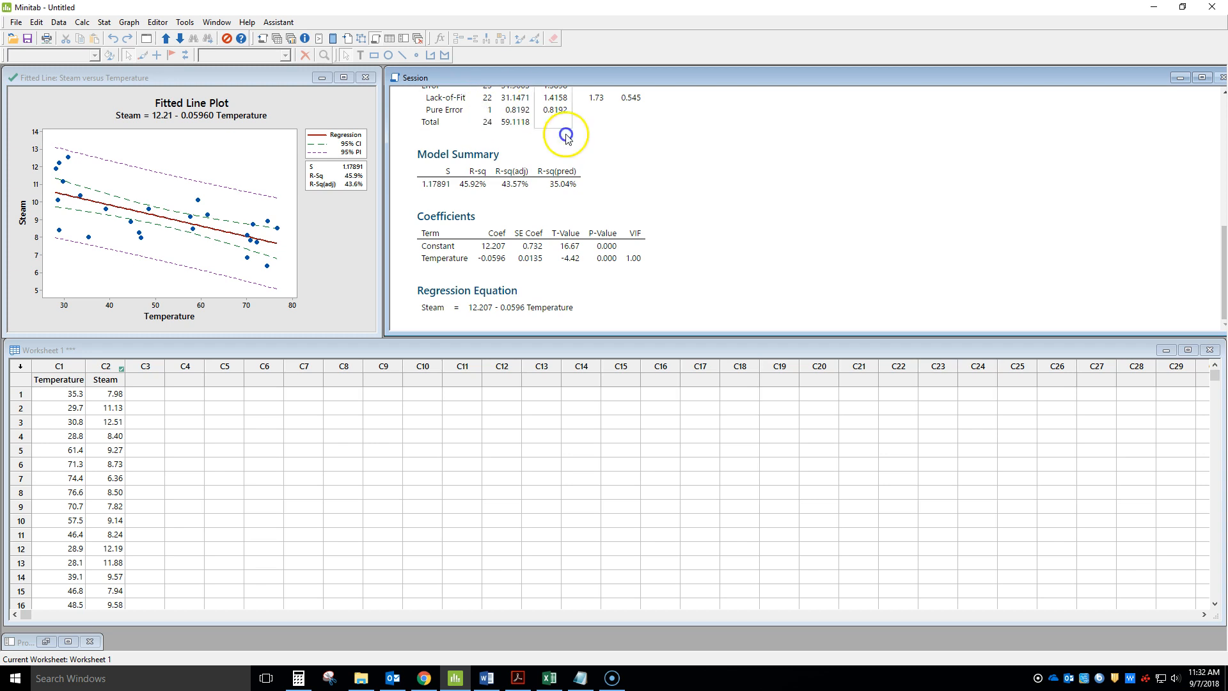
scroll(505, 127, up, 4)
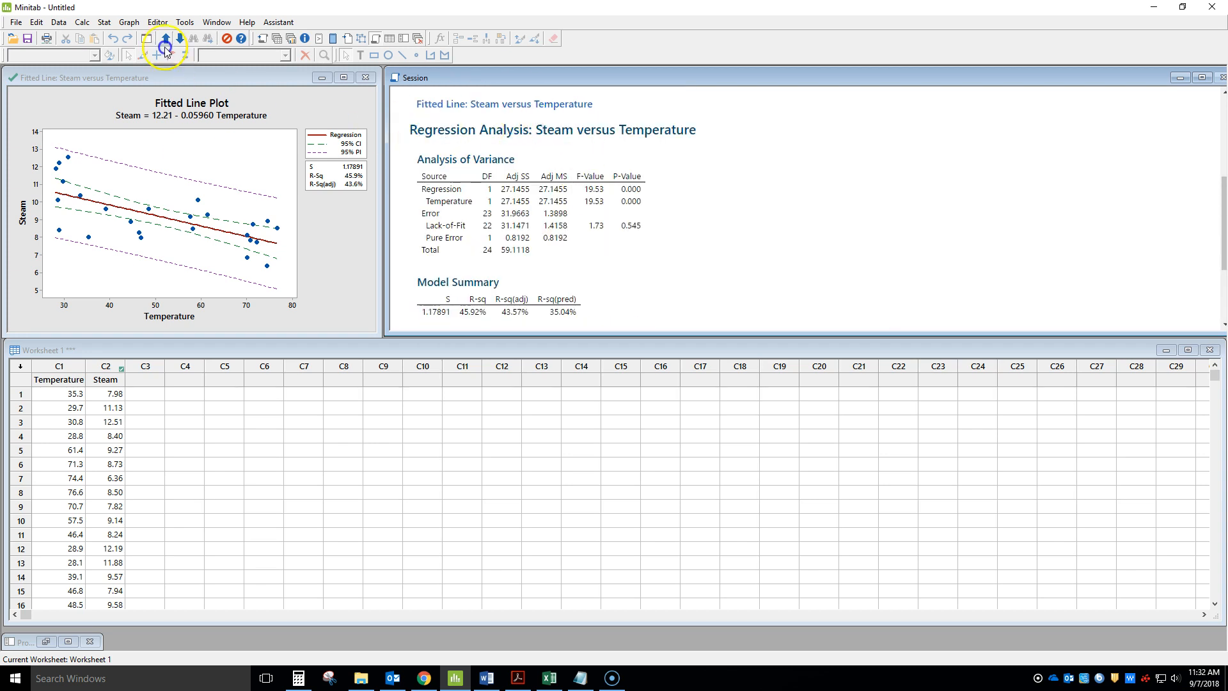
Predict Steam from the fitted regression model for an individual Temperature value of 50.
click(100, 23)
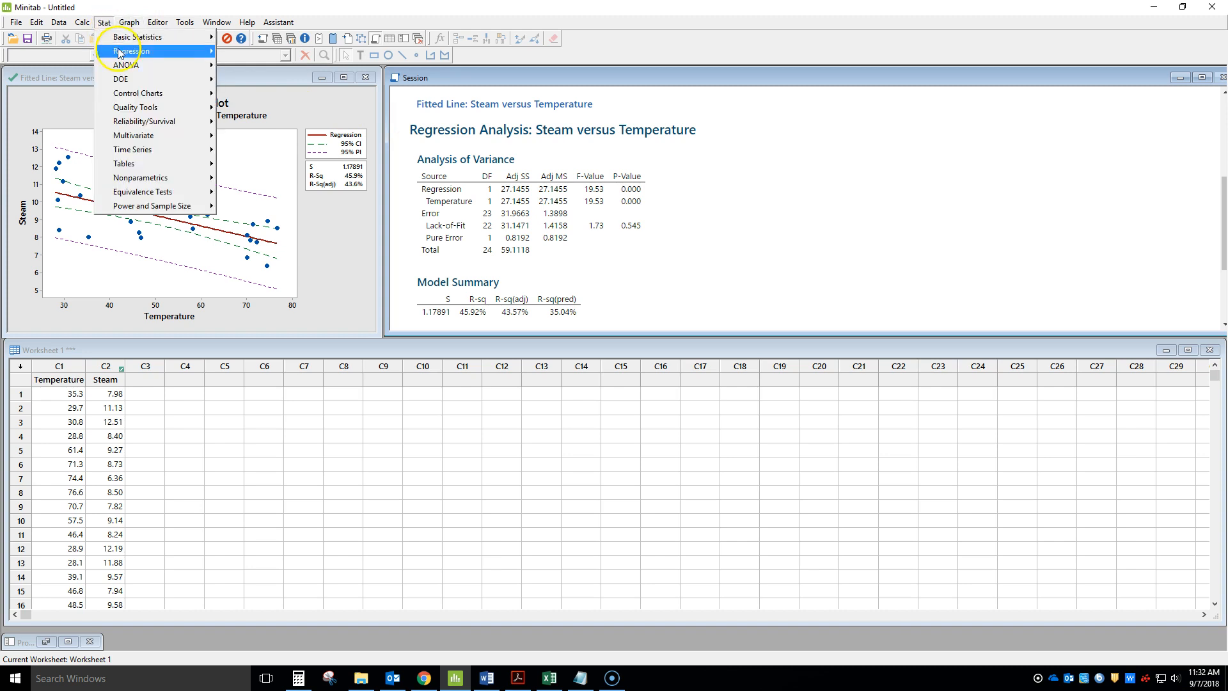
mouse_move(120, 54)
mouse_move(251, 68)
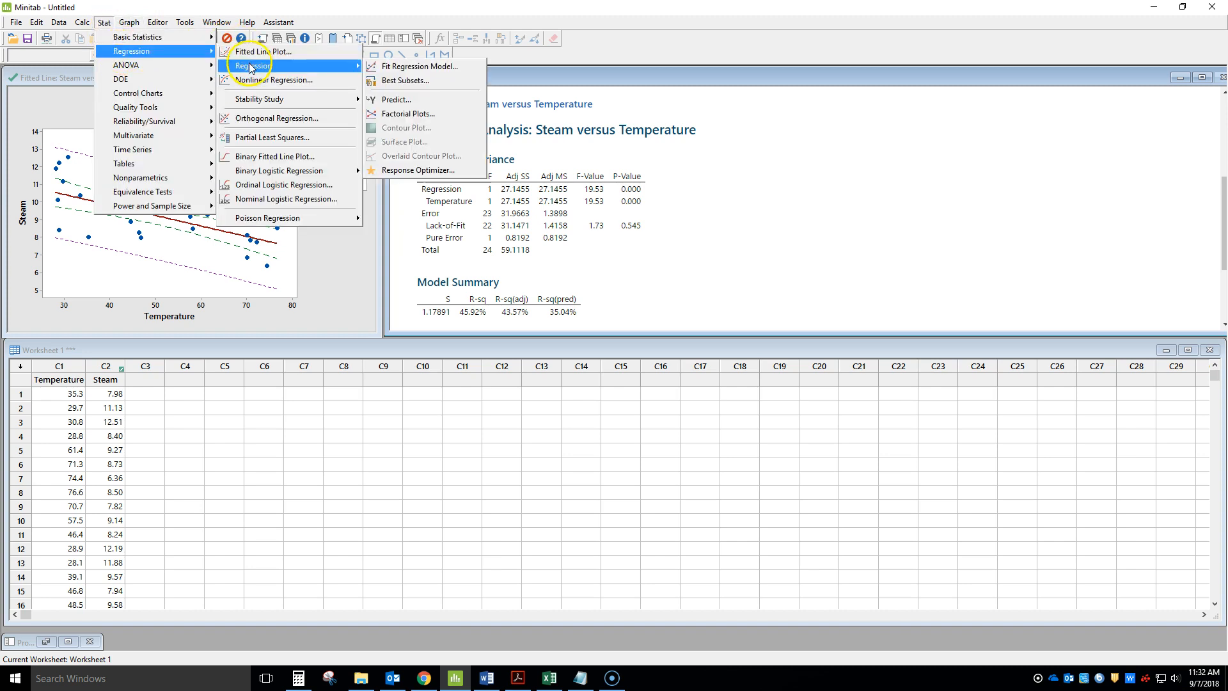
click(428, 103)
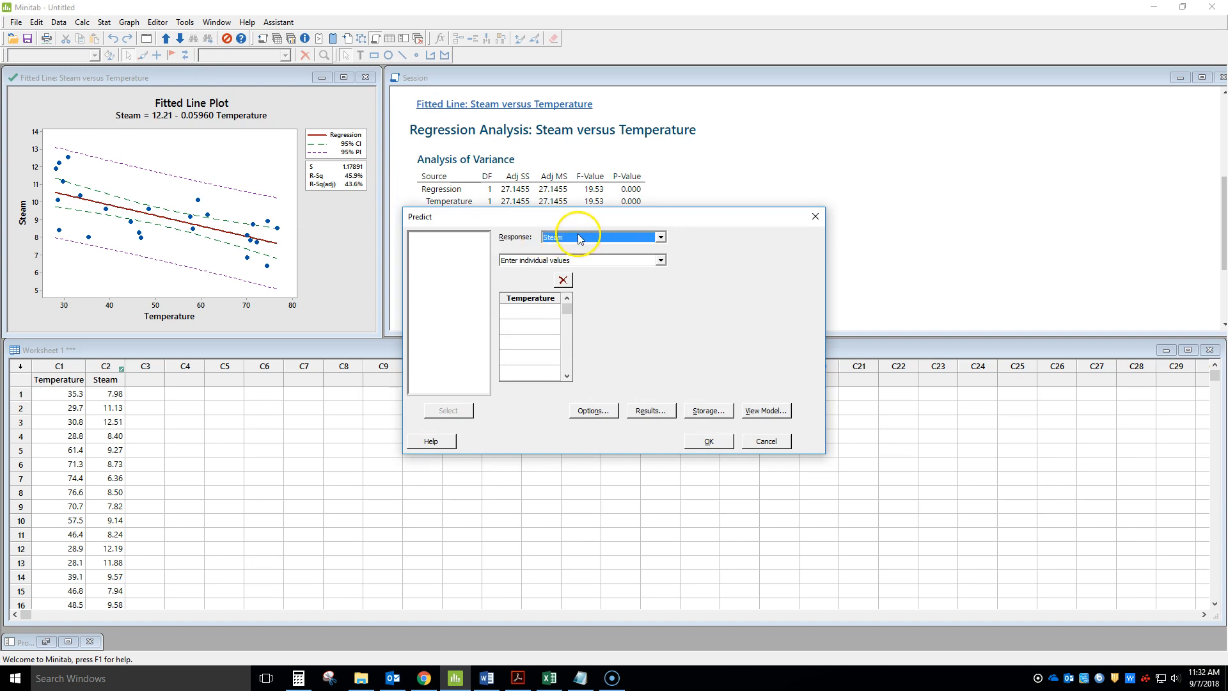
click(528, 314)
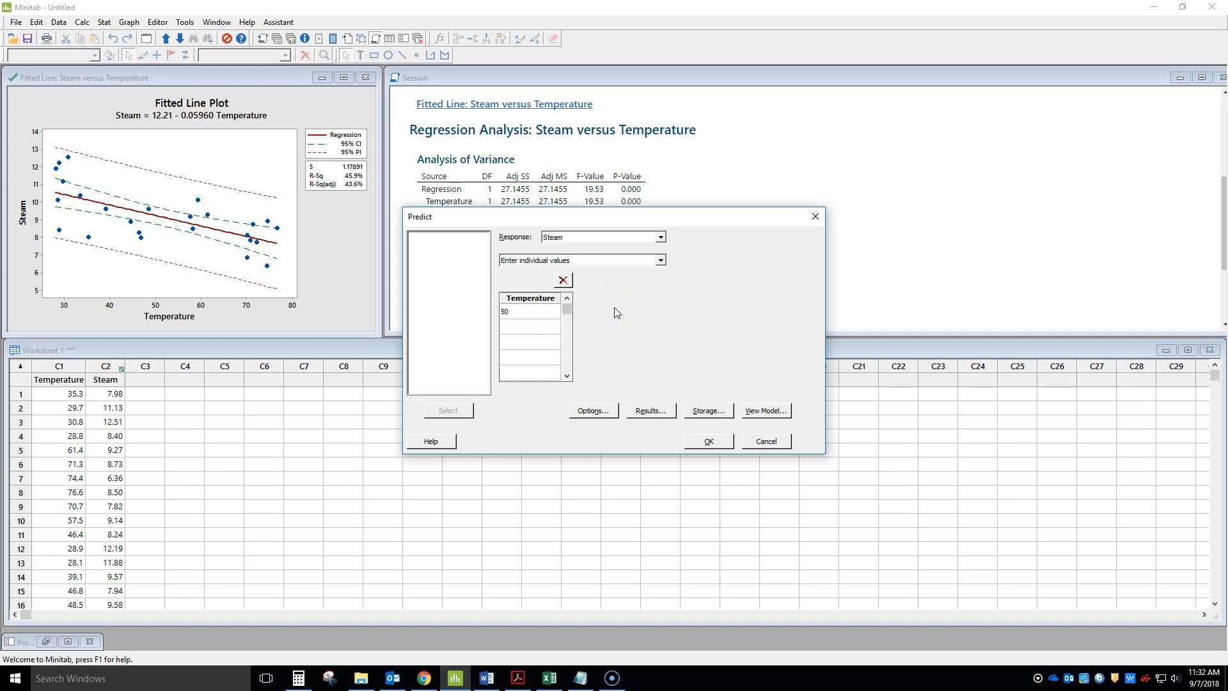
click(605, 410)
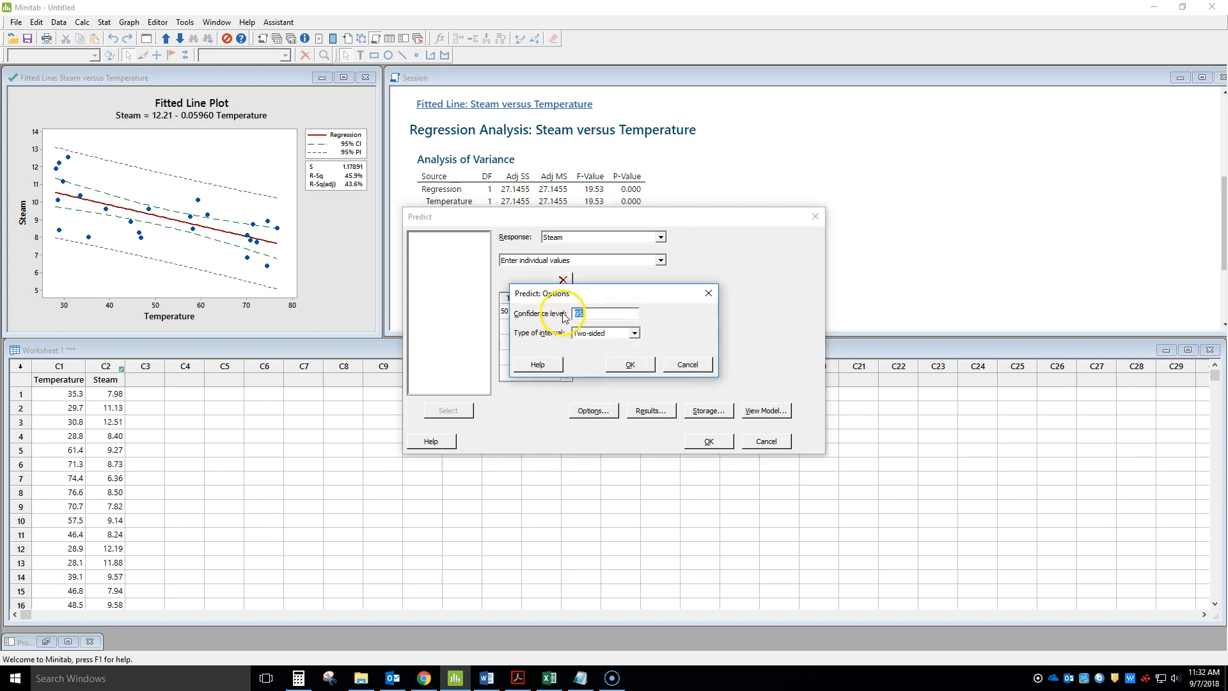
click(691, 364)
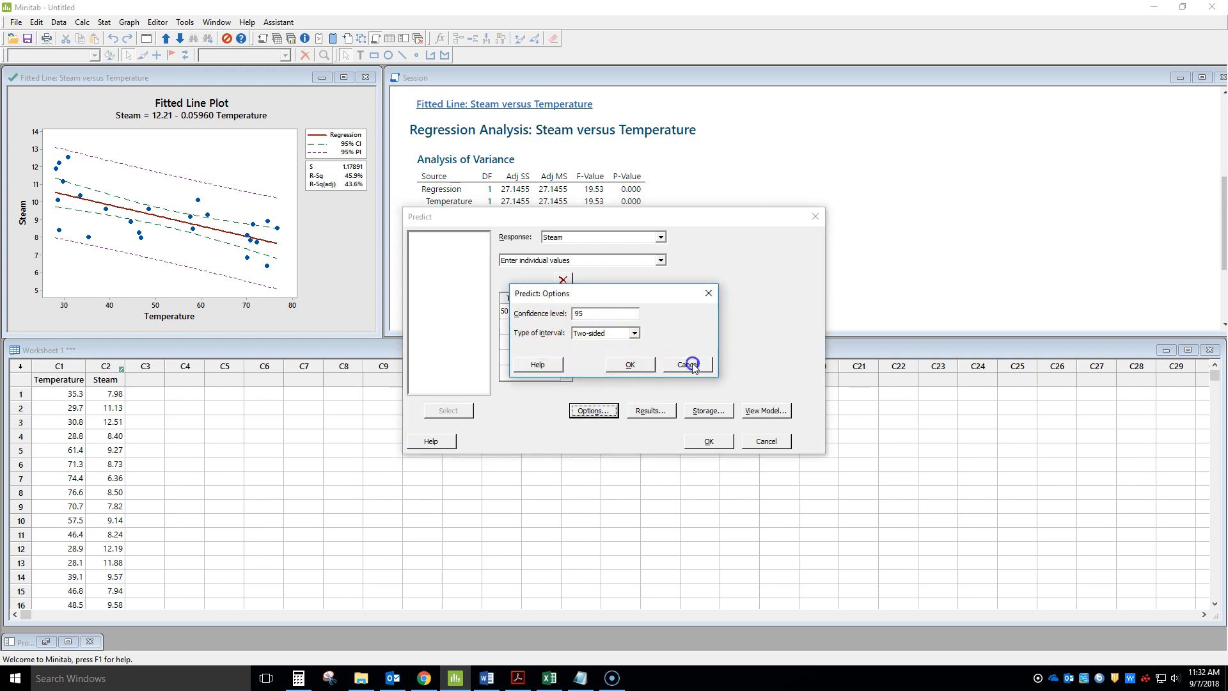
click(717, 444)
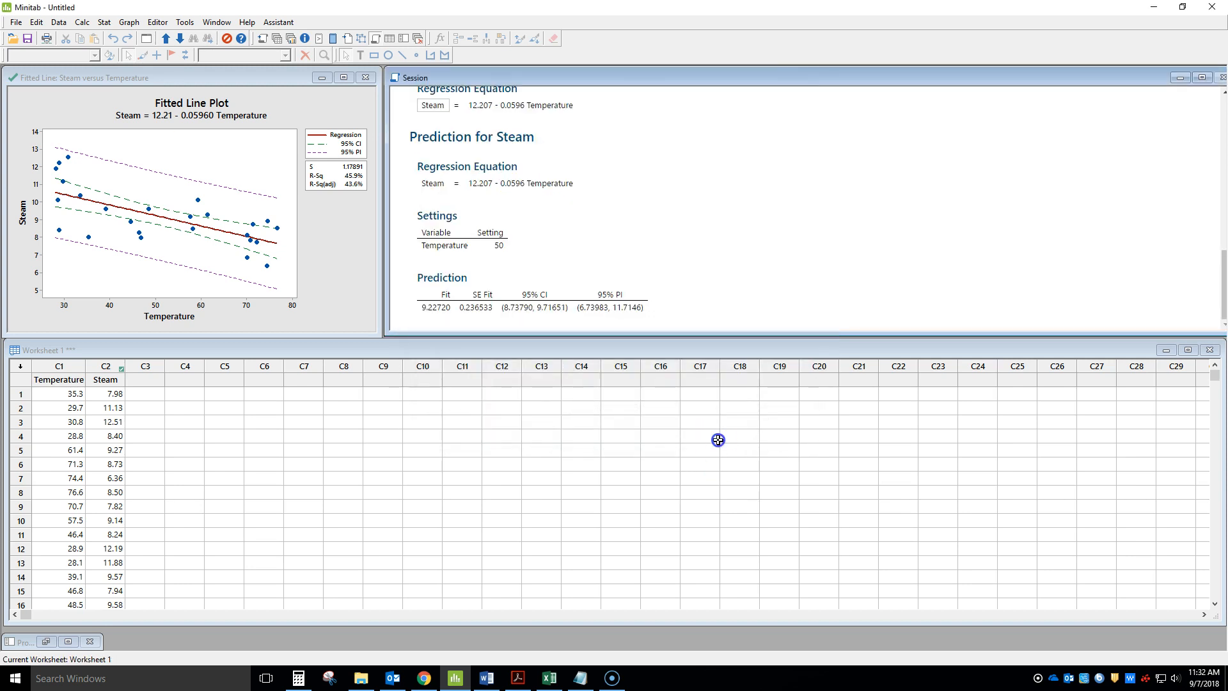